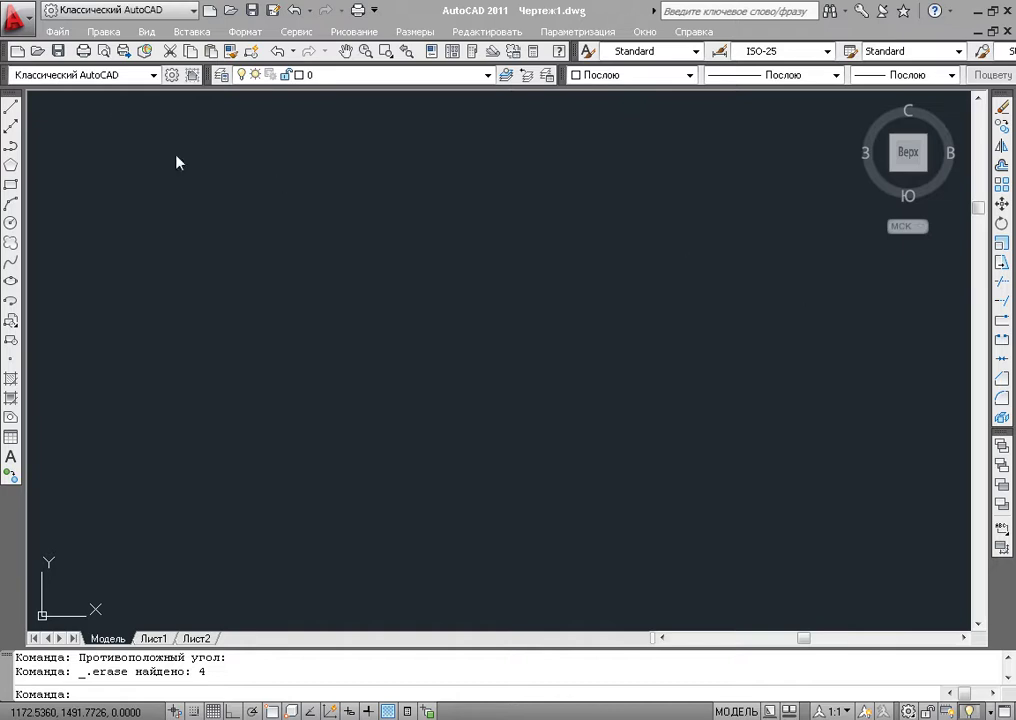
- Start the Line command and pan the view so the origin sits lower left
left_click(10, 108)
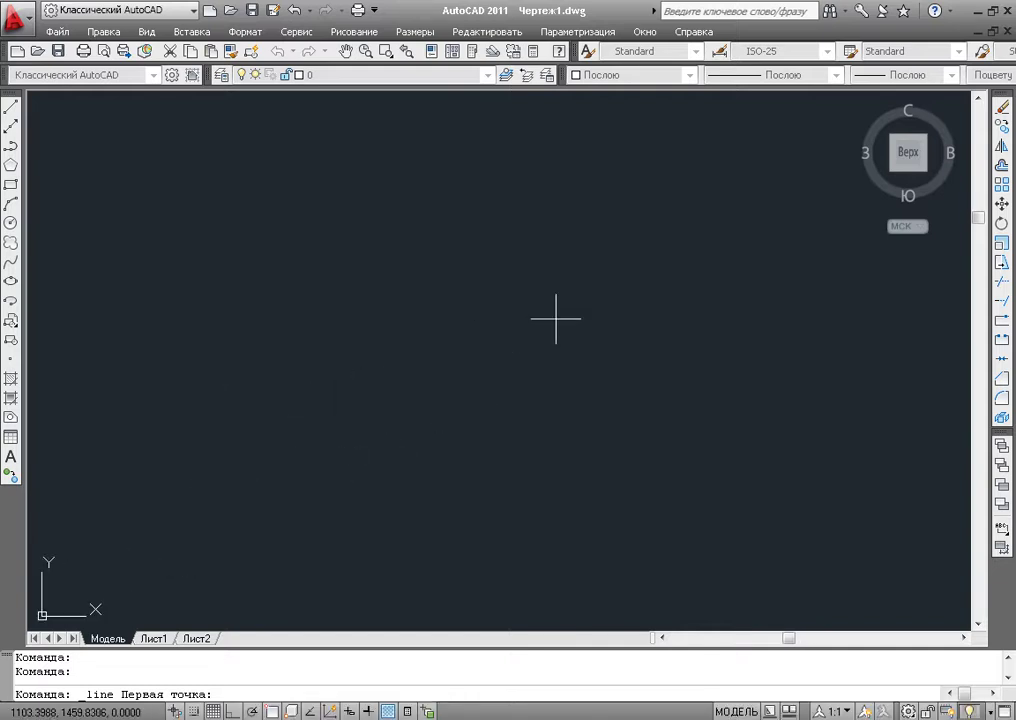
mouse_move(296, 471)
middle_mouse_down()
mouse_move(572, 285)
mouse_move(296, 472)
middle_mouse_up()
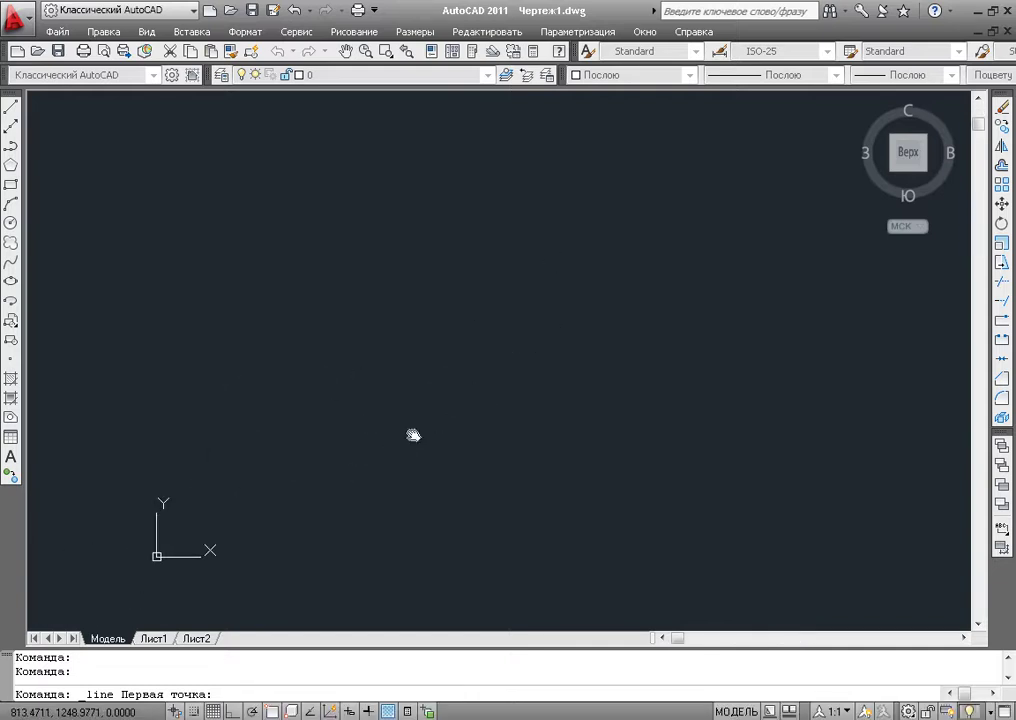
middle_click_drag(370, 416, 895, 231)
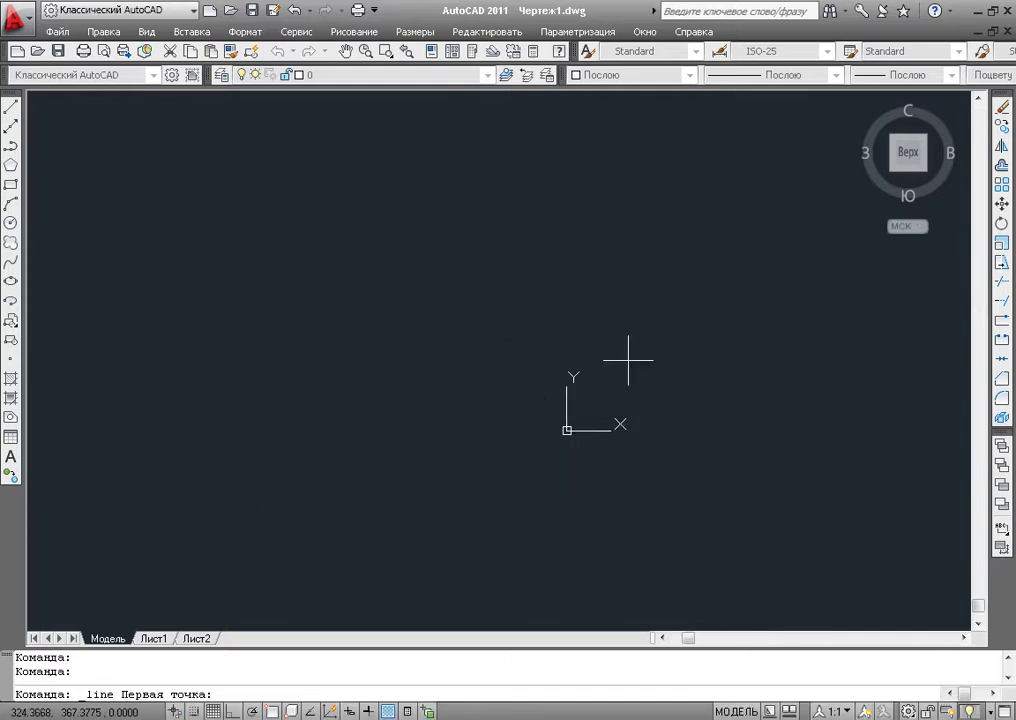
mouse_move(628, 356)
middle_mouse_down()
mouse_move(368, 462)
mouse_move(270, 594)
middle_mouse_up()
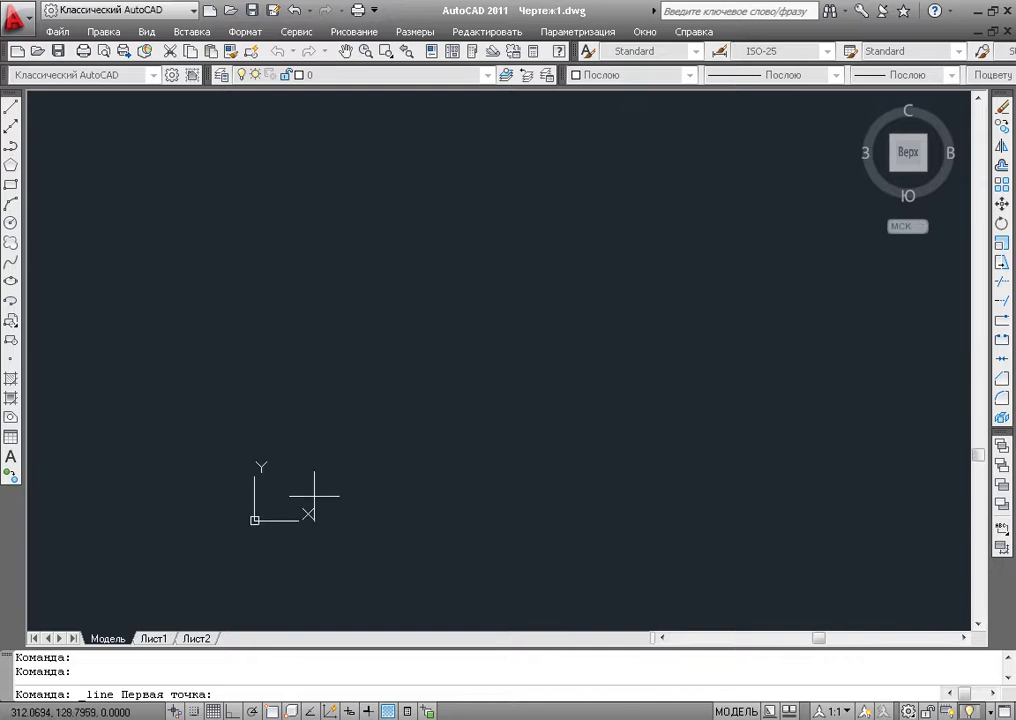
mouse_move(272, 442)
middle_mouse_down()
mouse_move(463, 453)
mouse_move(304, 554)
middle_mouse_up()
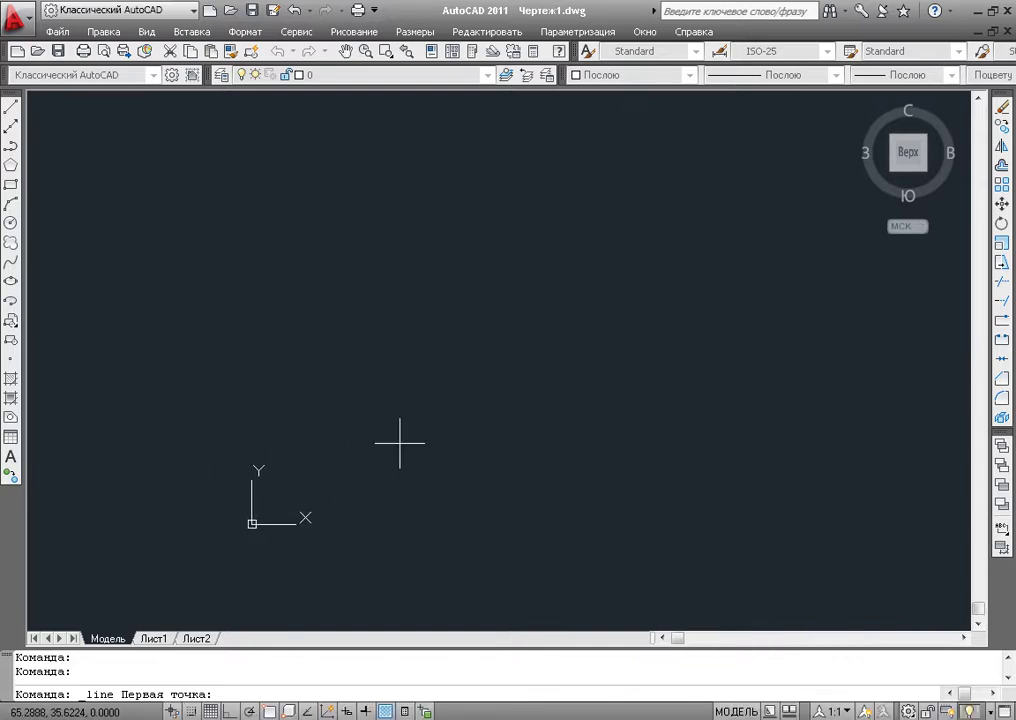
mouse_move(408, 486)
middle_mouse_down()
mouse_move(356, 437)
mouse_move(341, 441)
middle_mouse_up()
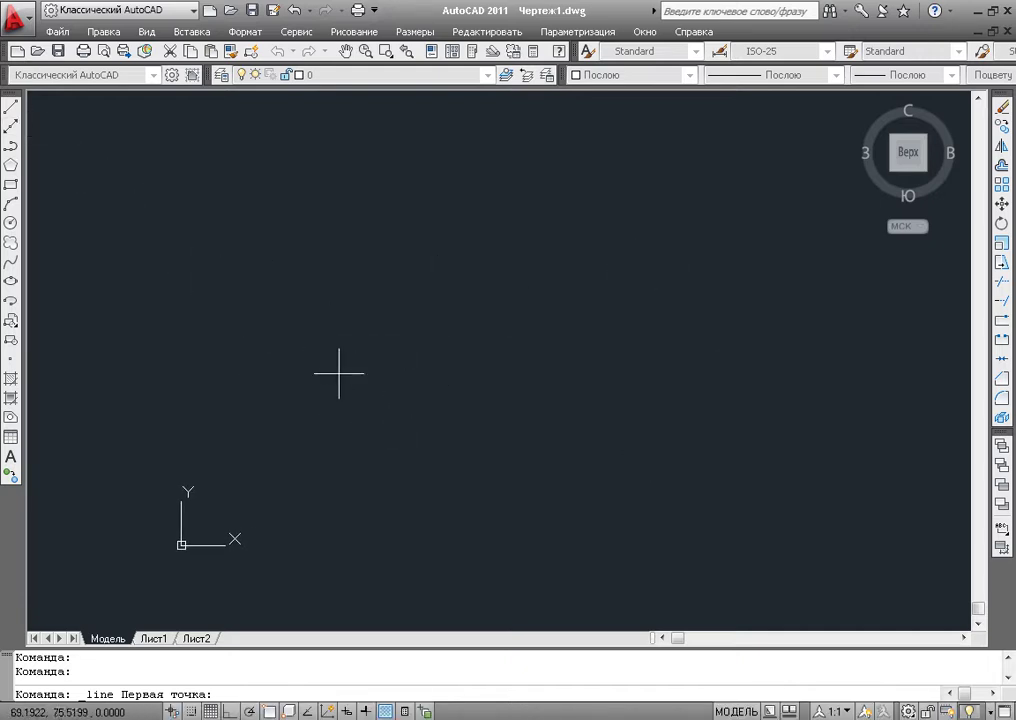
- Place the line's first point just left of the drawing centre
left_click(438, 289)
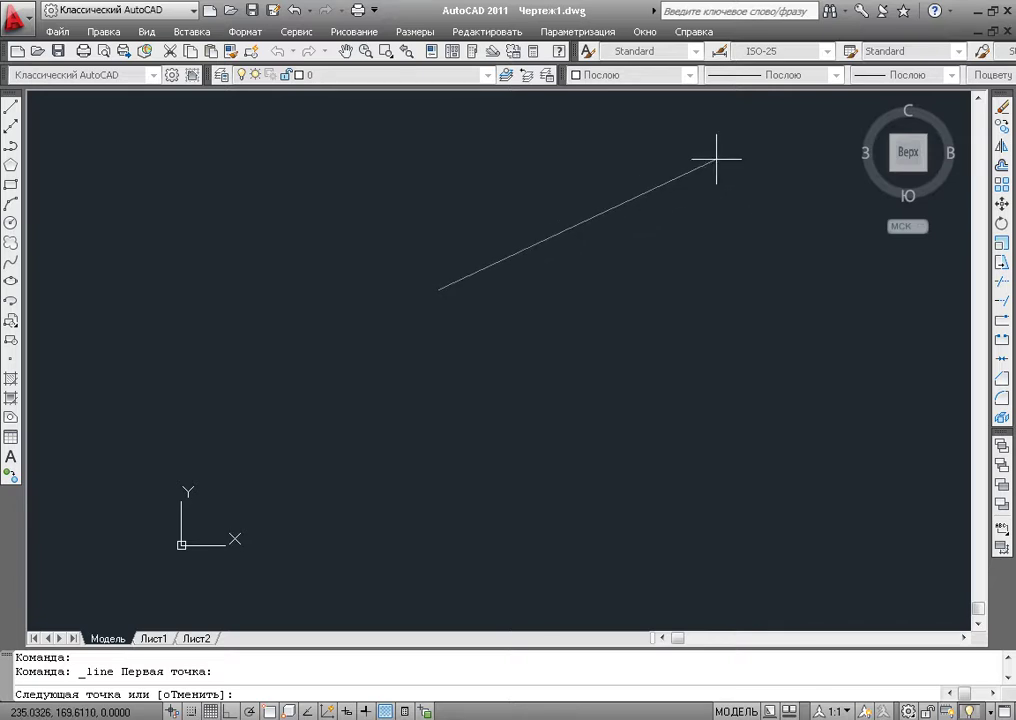
- Draw a 10-unit segment sloping up-right and zoom in on it
type("10")
key("Return")
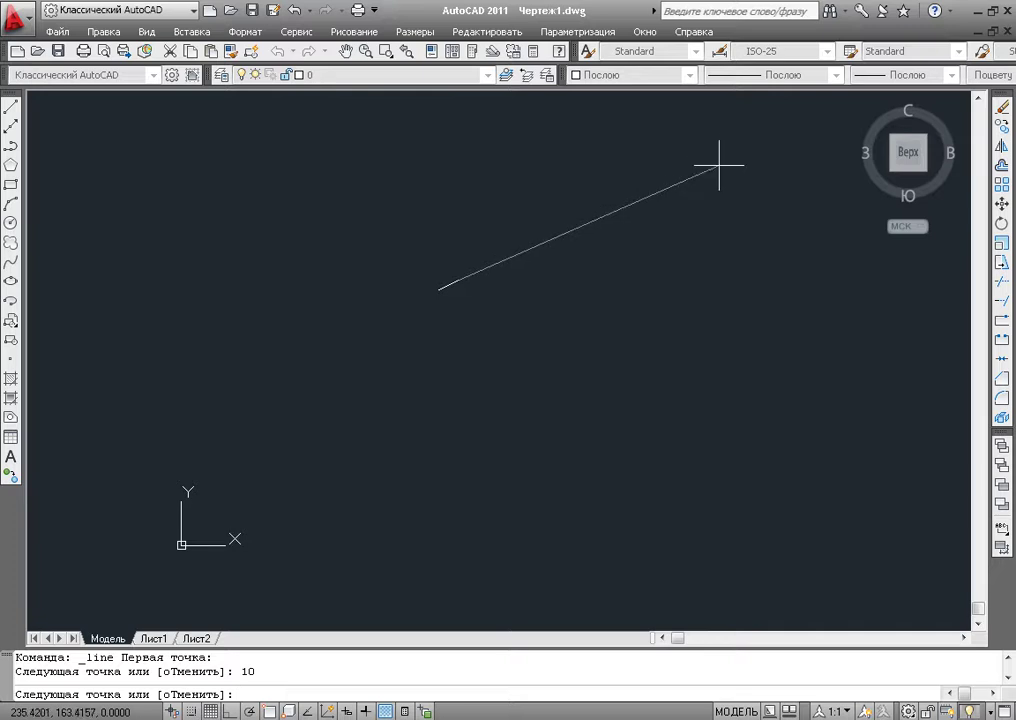
scroll(440, 289, "down", 5)
scroll(465, 272, "up", 3)
scroll(454, 277, "up", 3)
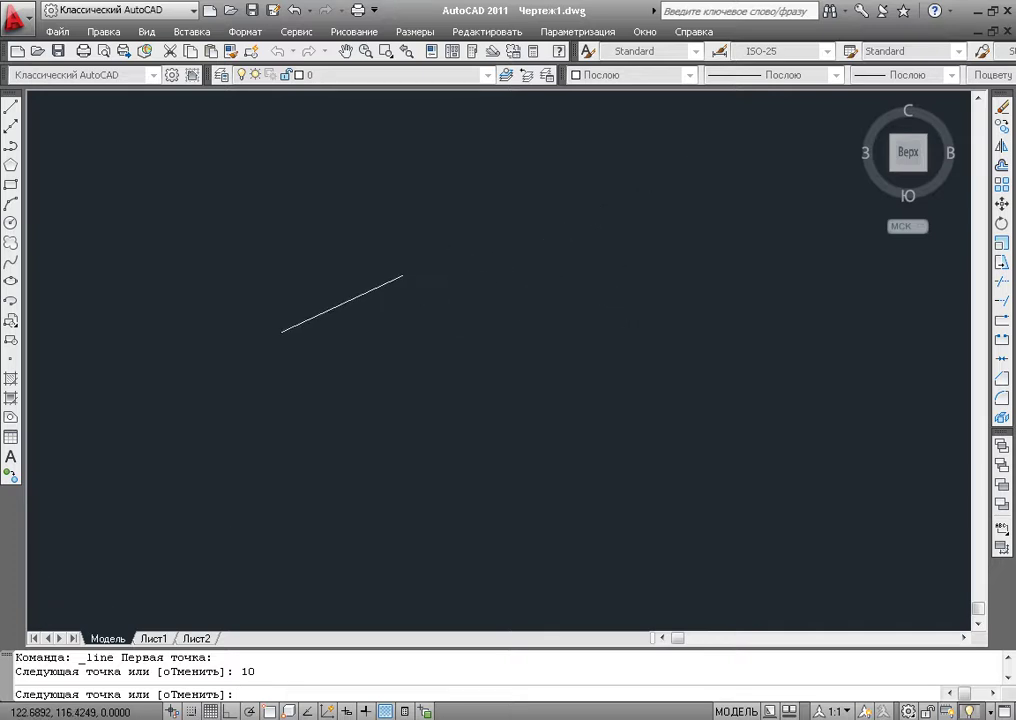
scroll(425, 281, "up", 3)
mouse_move(385, 295)
middle_mouse_down()
mouse_move(517, 358)
mouse_move(517, 381)
middle_mouse_up()
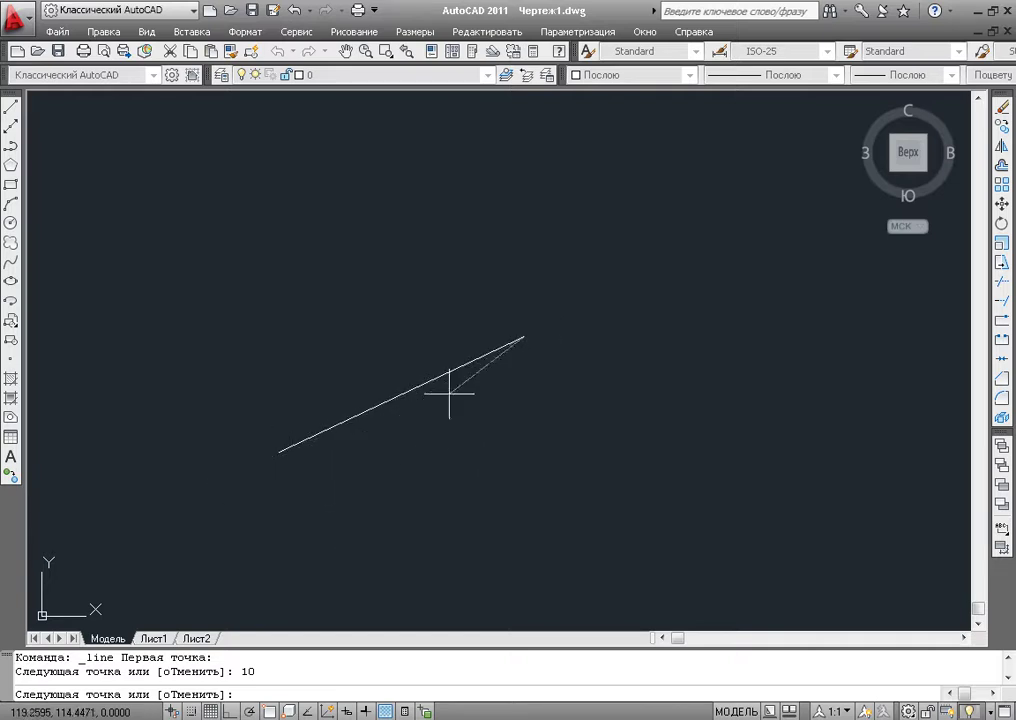
- Recentre the view on the line's end and enter 15 for a downward segment
mouse_move(585, 404)
middle_mouse_down()
mouse_move(553, 402)
mouse_move(558, 374)
middle_mouse_up()
scroll(544, 395, "down", 2)
middle_click_drag(590, 442, 538, 378)
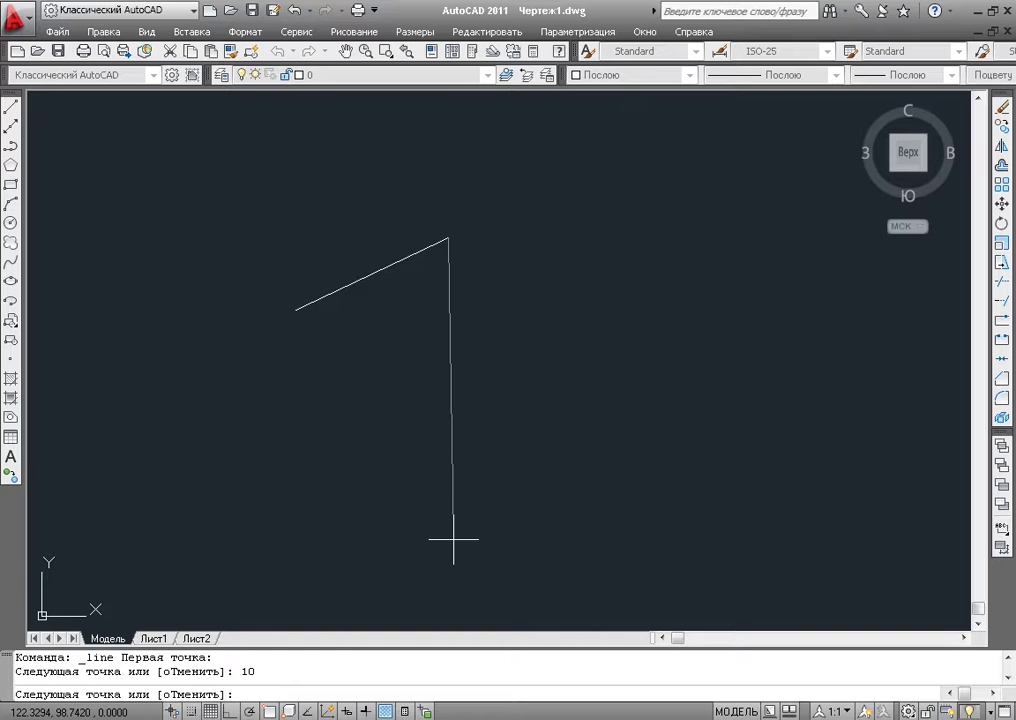
type("15")
- Commit the 15-unit vertical drop from the end of the sloped segment
key("Return")
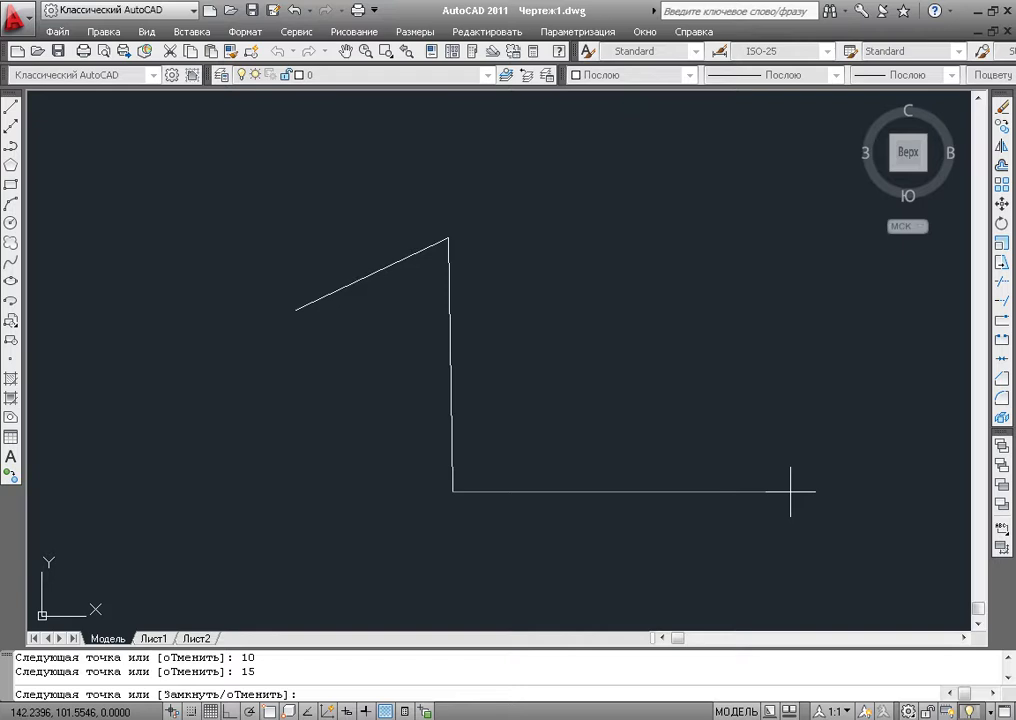
- Add a 10-unit horizontal segment running right and zoom in on its end
type("1")
type("0")
key("Return")
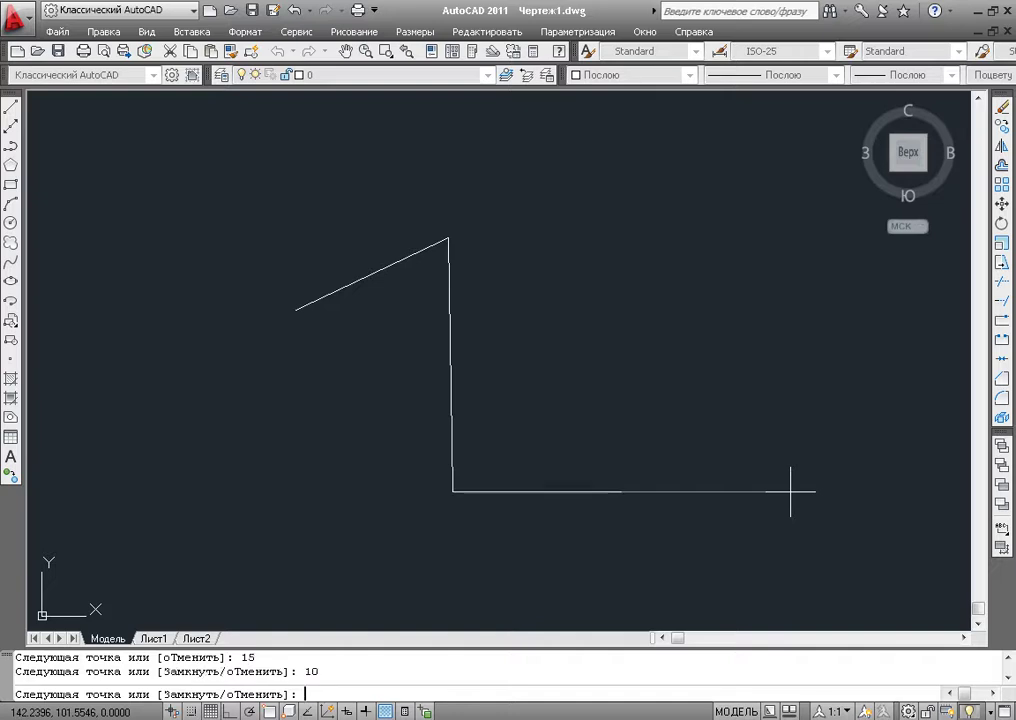
scroll(595, 520, "up", 3)
scroll(595, 520, "up", 3)
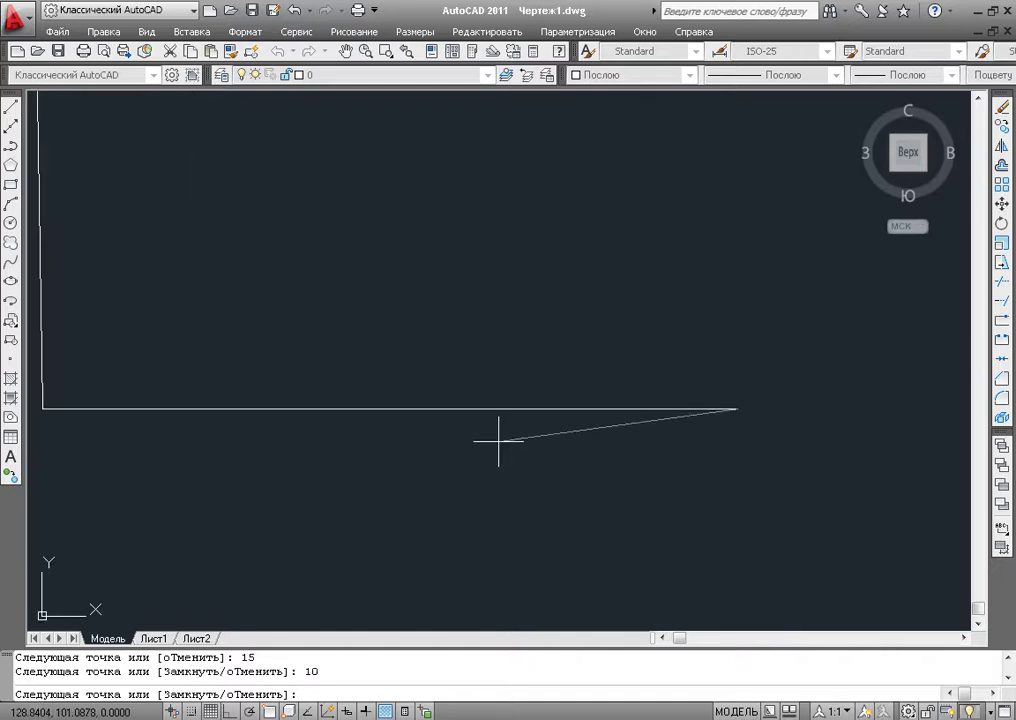
middle_click_drag(526, 451, 667, 494)
scroll(438, 424, "up", 2)
scroll(517, 454, "up", 2)
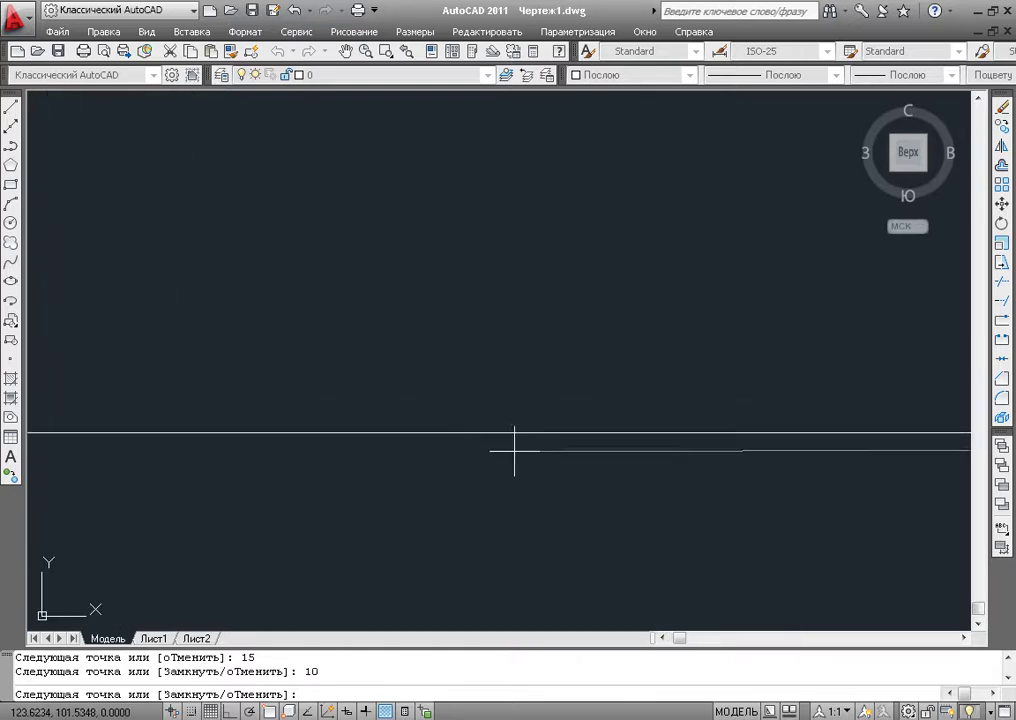
middle_click_drag(517, 454, 517, 350)
- Zoom out to show the three segments and the vertical line's corner
scroll(551, 427, "down", 3)
scroll(771, 470, "down", 1)
scroll(742, 477, "down", 4)
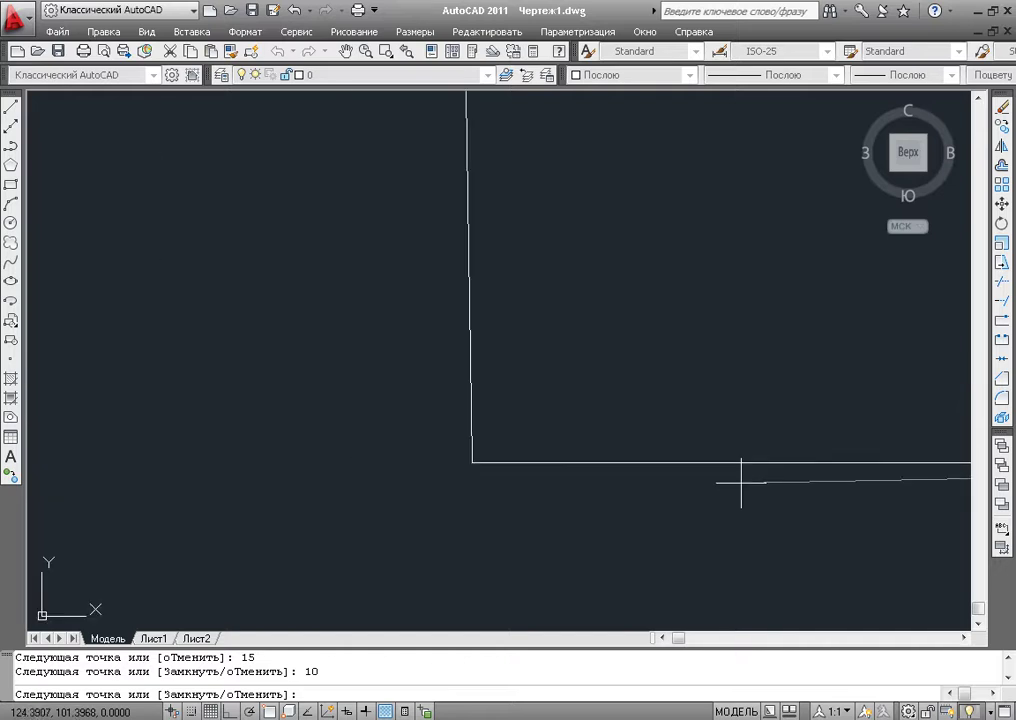
scroll(802, 507, "up", 3)
scroll(802, 507, "down", 2)
scroll(617, 594, "down", 3)
mouse_move(617, 594)
middle_mouse_down()
mouse_move(528, 585)
mouse_move(590, 490)
mouse_move(435, 463)
middle_mouse_up()
scroll(590, 490, "up", 2)
scroll(600, 545, "up", 1)
scroll(510, 535, "down", 1)
middle_click_drag(510, 535, 540, 535)
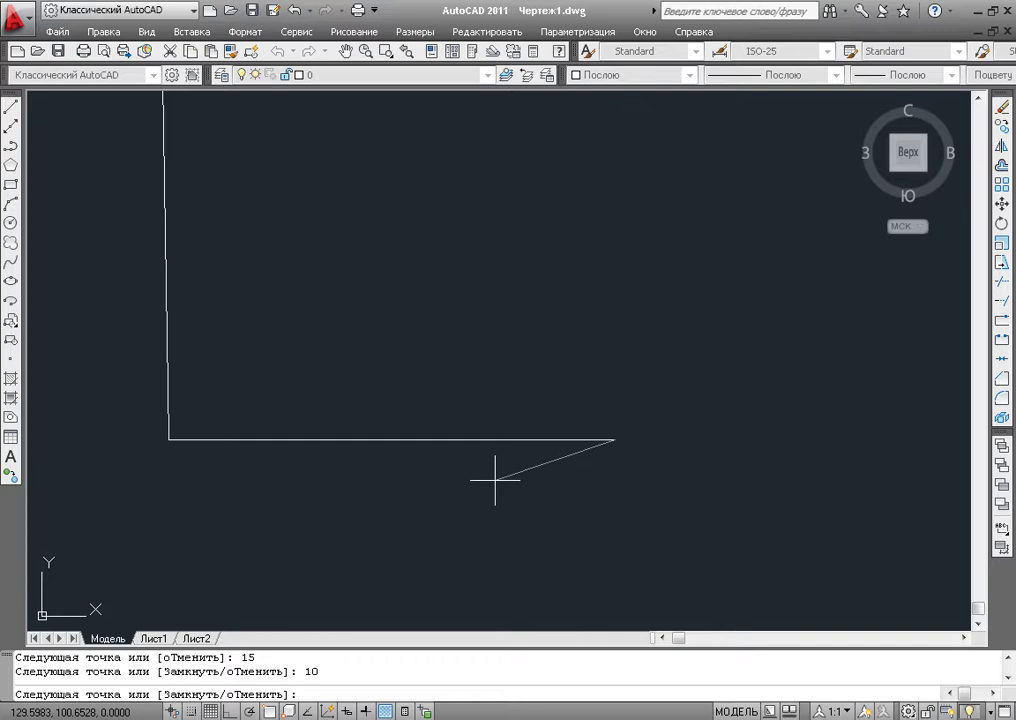
- Pan and zoom until the whole chain, including the slanted segment, is visible
scroll(560, 455, "down", 2)
scroll(631, 461, "up", 1)
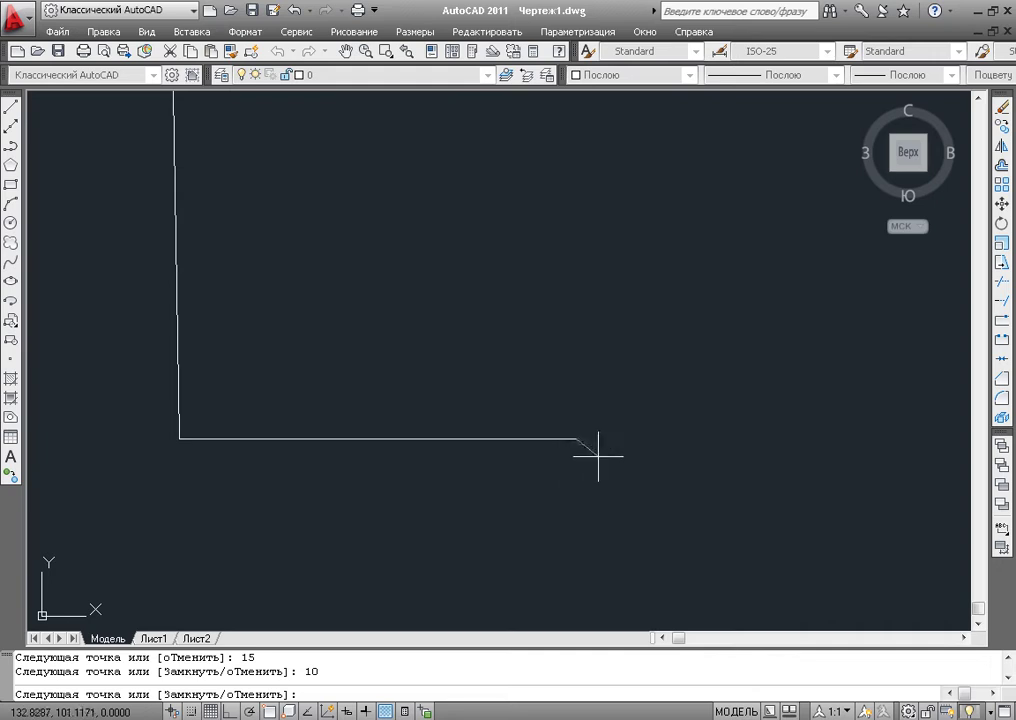
scroll(590, 448, "up", 2)
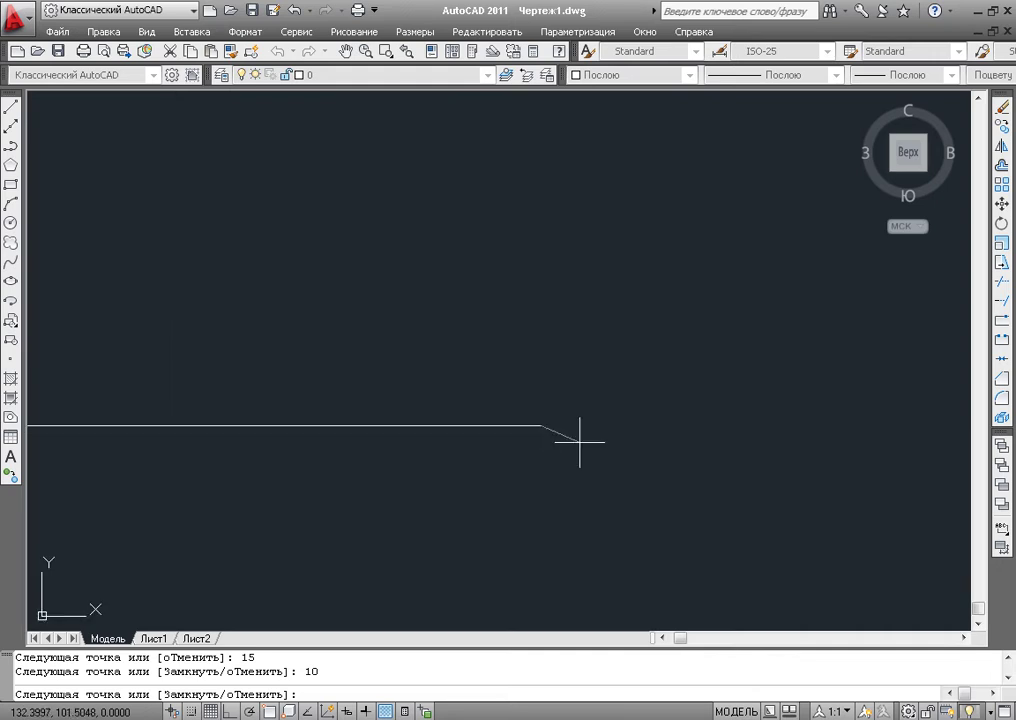
scroll(580, 441, "down", 2)
scroll(578, 445, "down", 2)
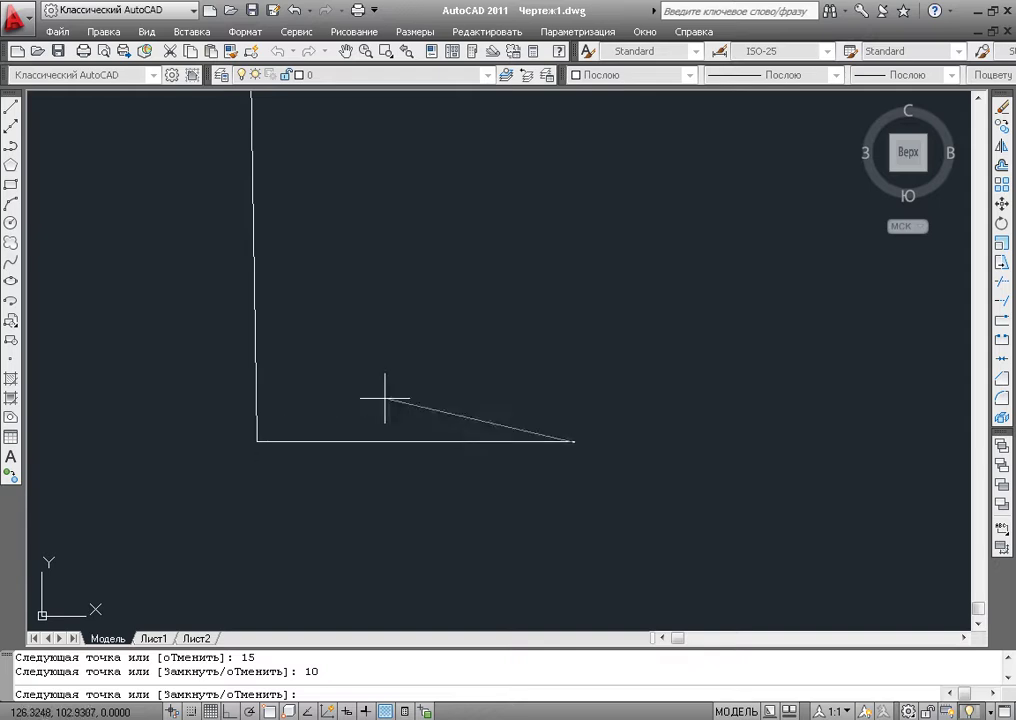
scroll(465, 431, "down", 1)
mouse_move(453, 583)
middle_mouse_down()
mouse_move(334, 418)
mouse_move(472, 413)
mouse_move(479, 436)
middle_mouse_up()
scroll(472, 413, "down", 1)
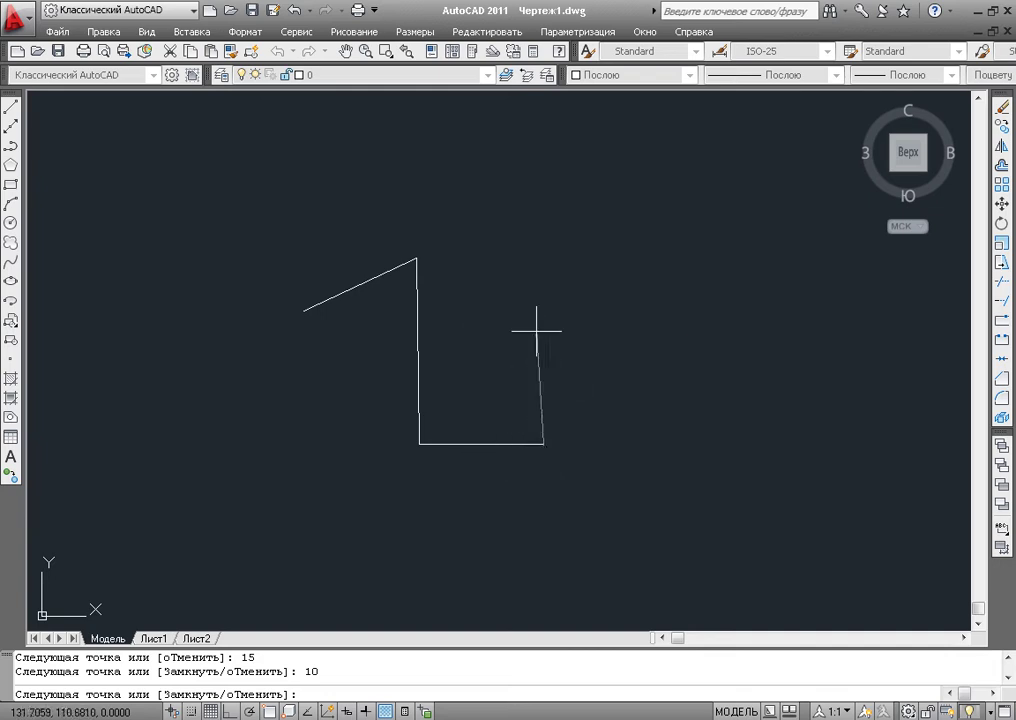
- Cancel the Line command and delete the whole chain using a crossing window
key("Escape")
left_click(673, 159)
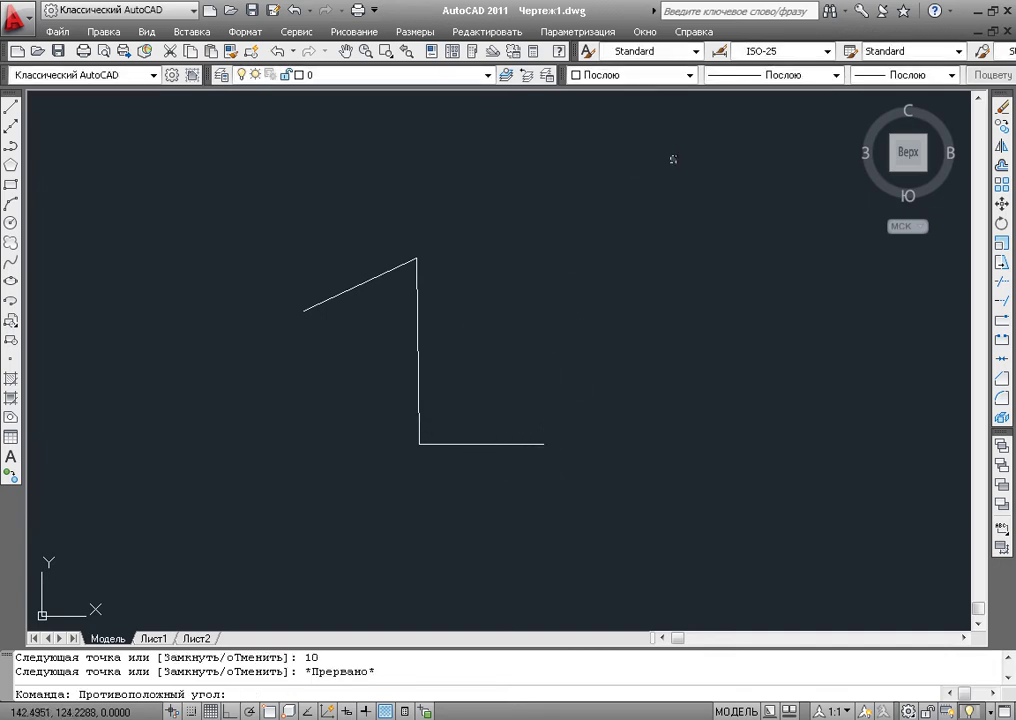
left_click(242, 521)
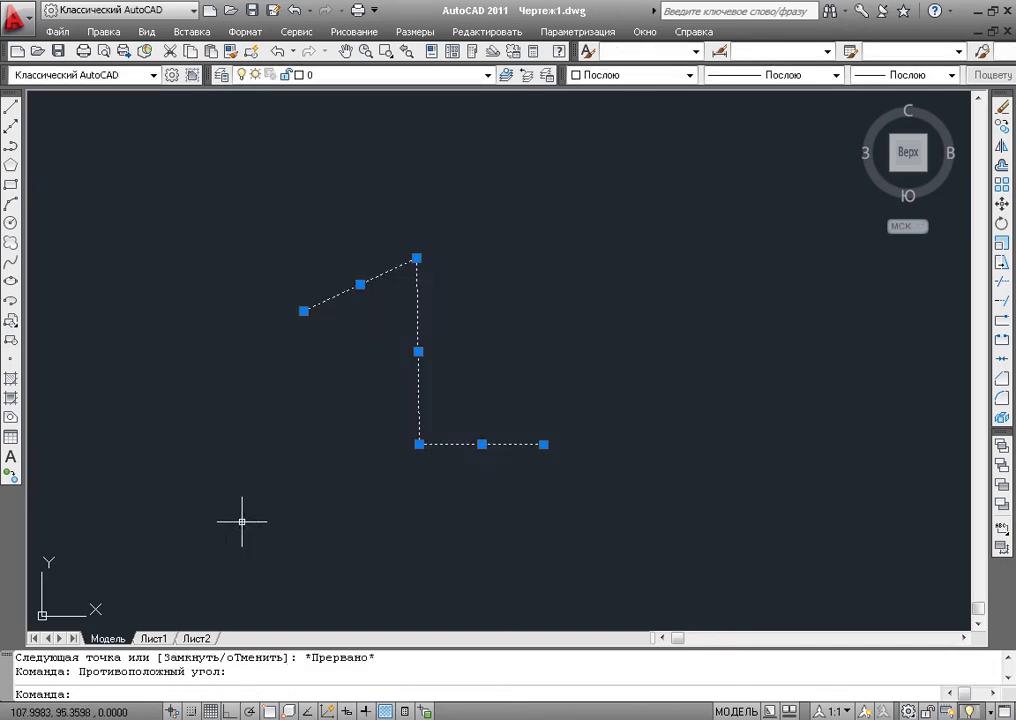
key("Delete")
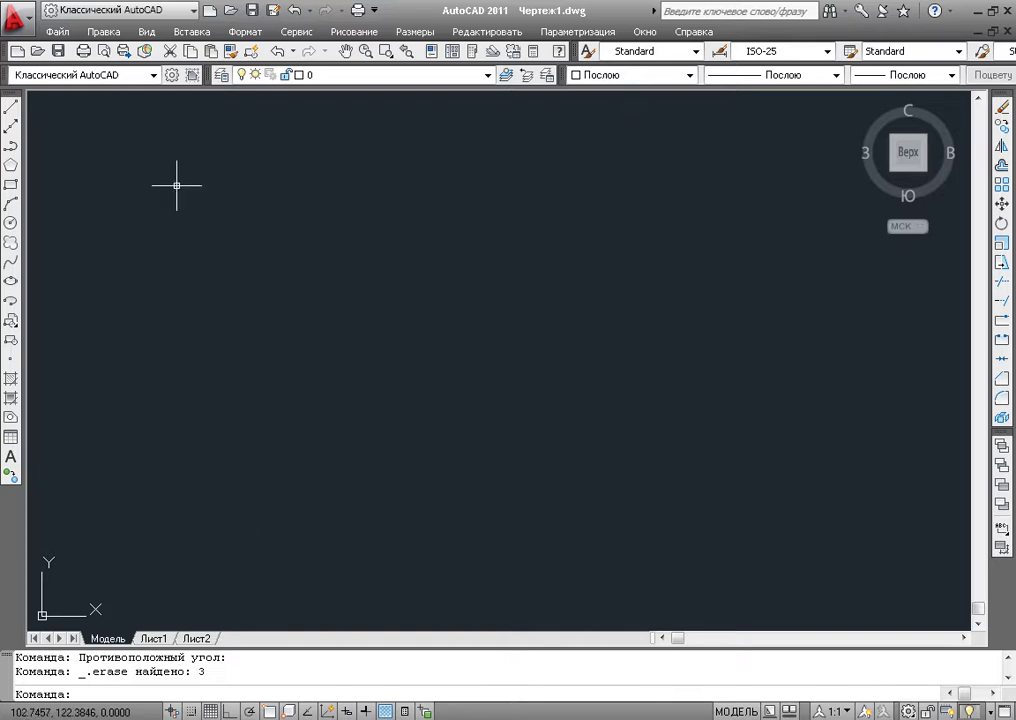
- Start a new line left of centre and turn on Ortho mode
left_click(11, 104)
left_click(11, 104)
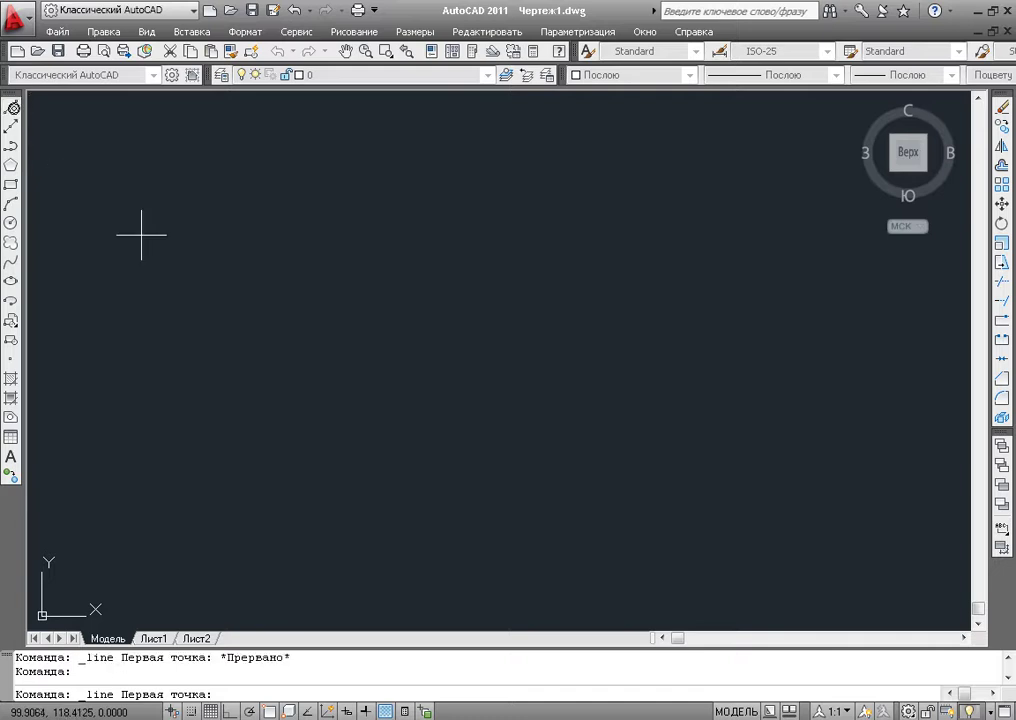
left_click(318, 370)
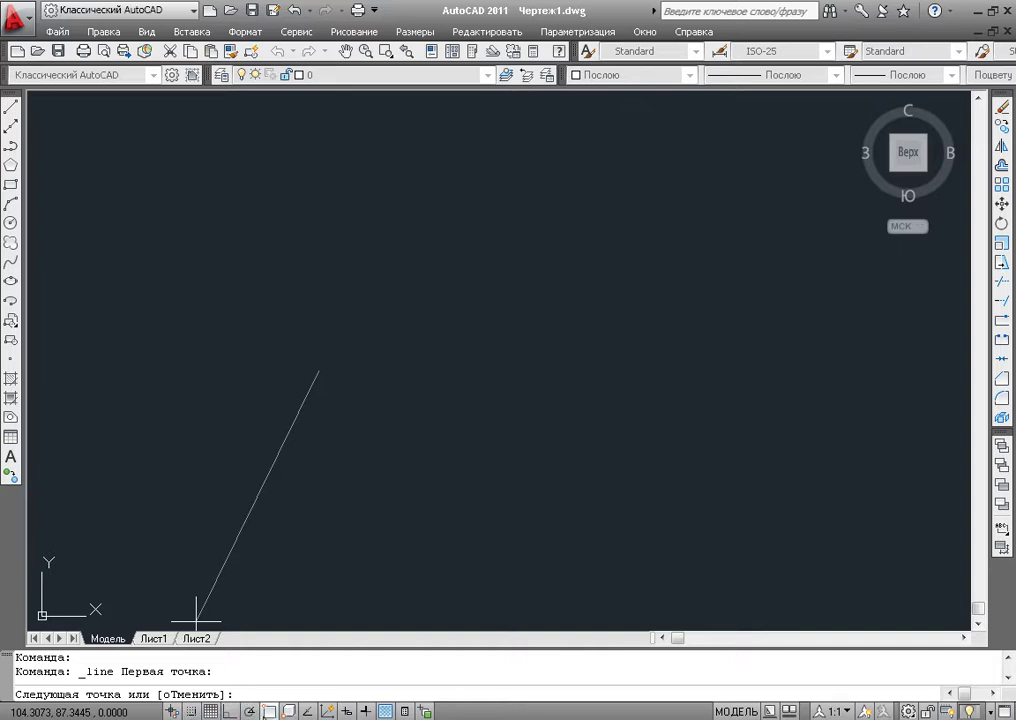
left_click(230, 711)
type("10")
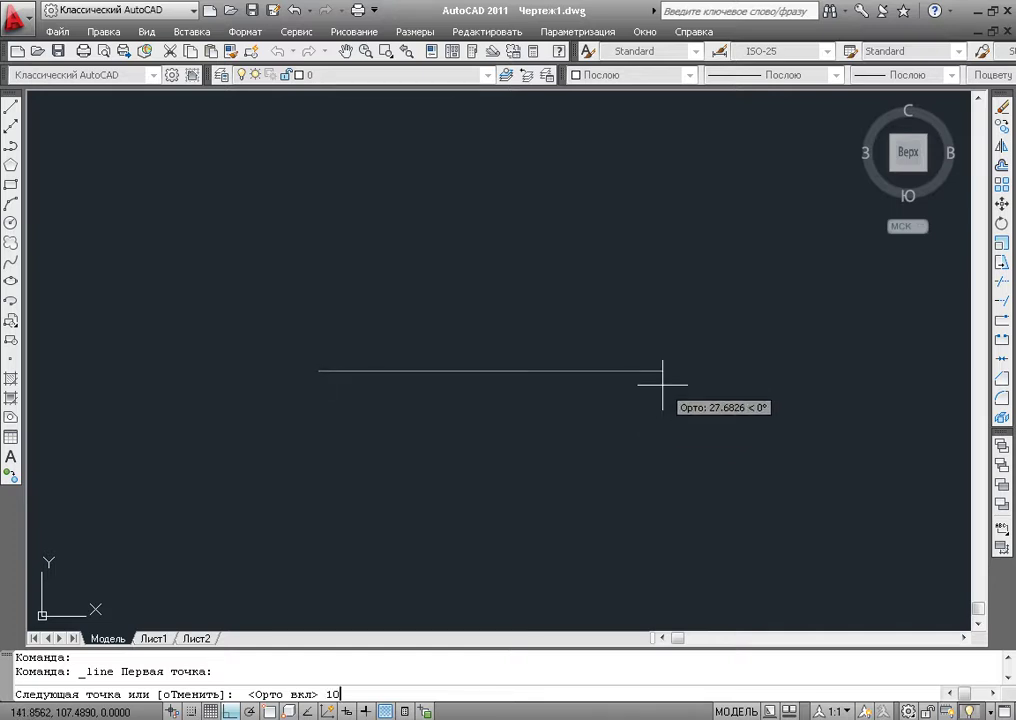
- Draw four 10-unit sides going right, down, left and up, then end the line
key("Return")
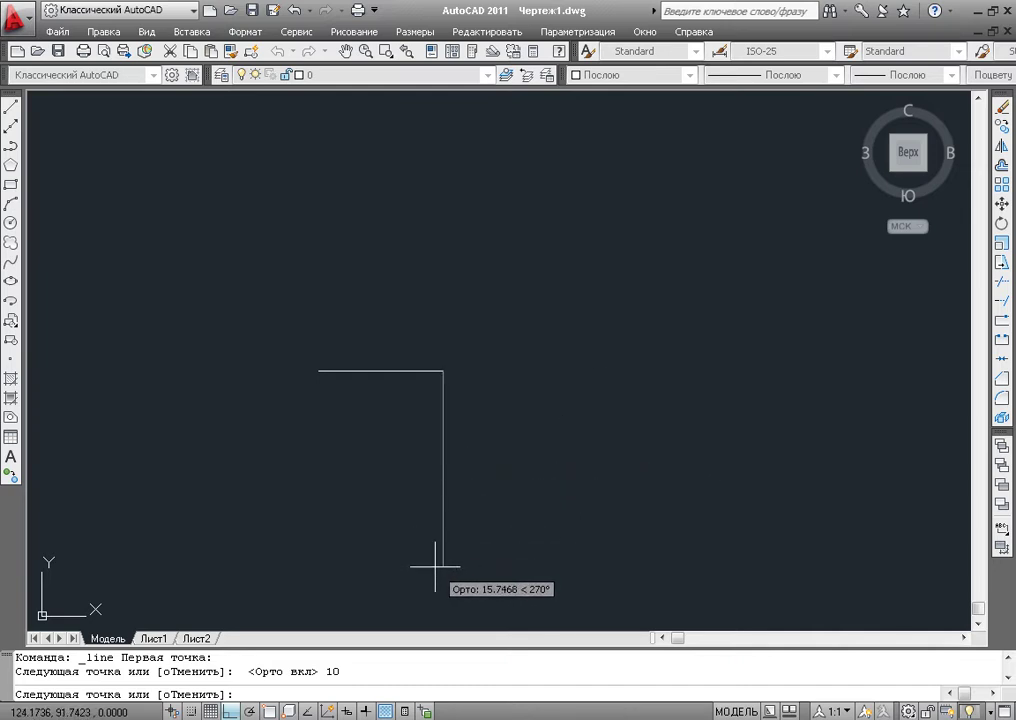
key("Return")
type("10")
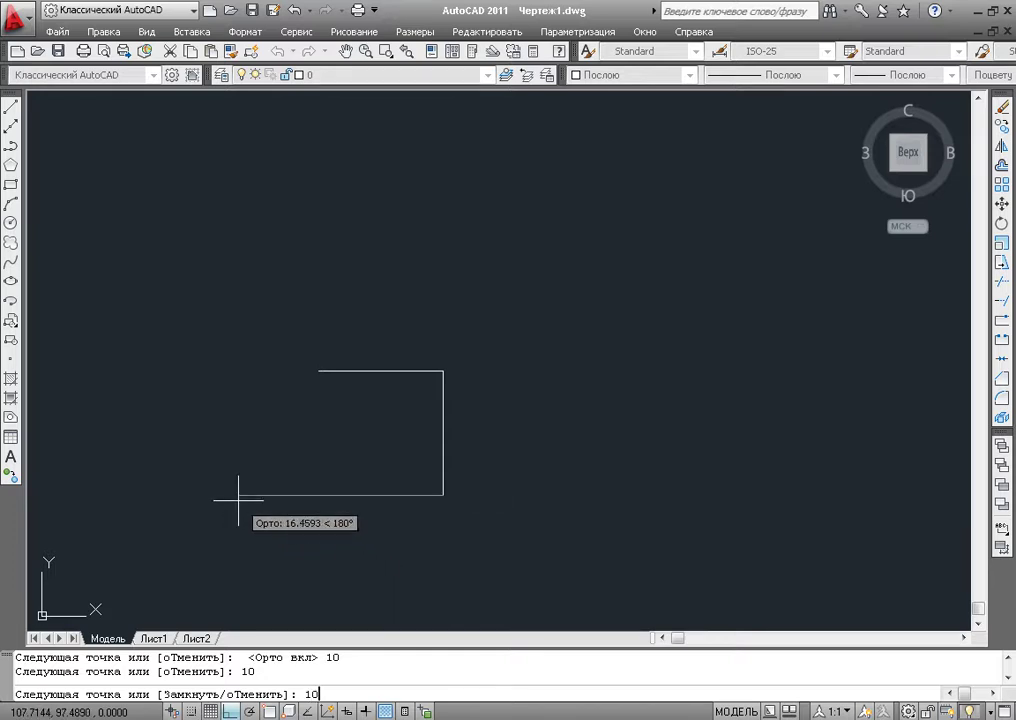
key("Return")
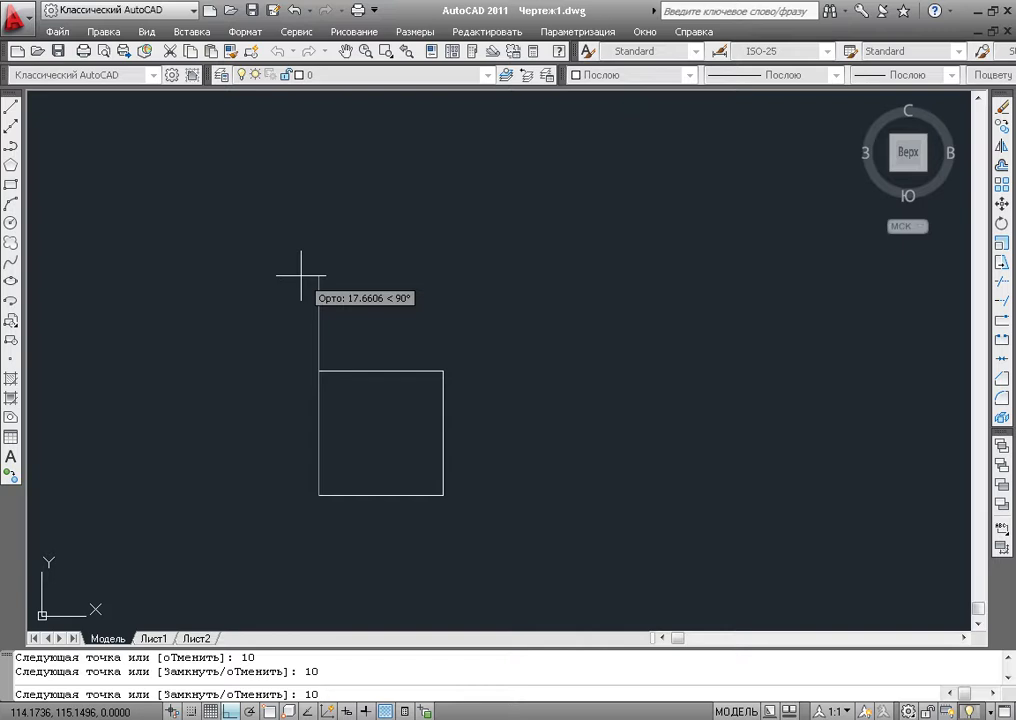
key("Return")
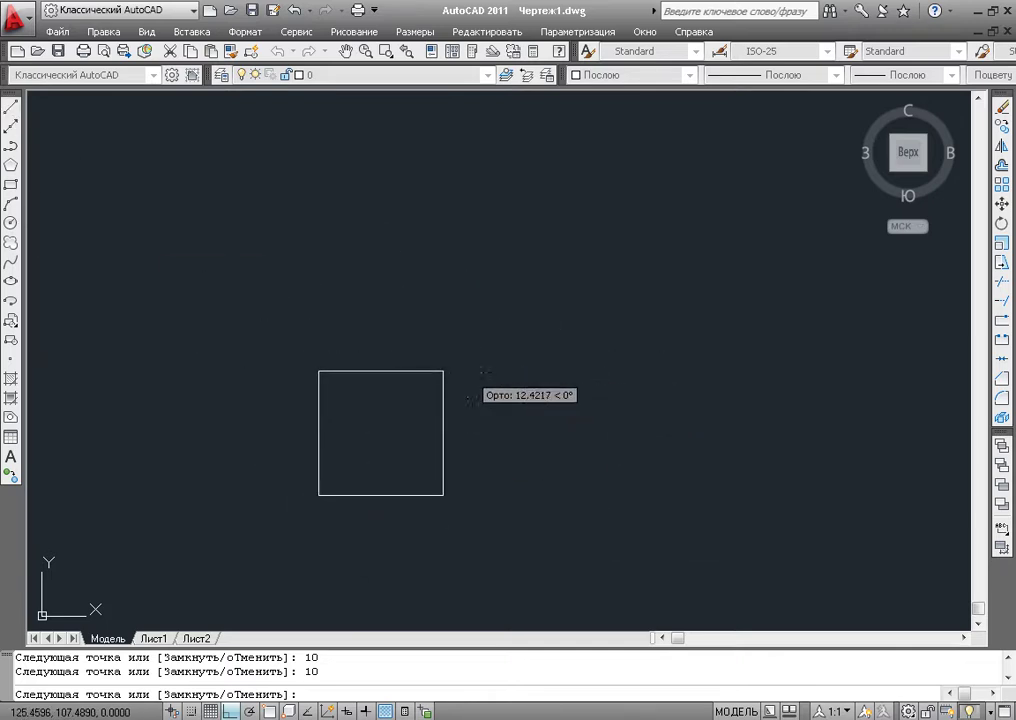
key("Return")
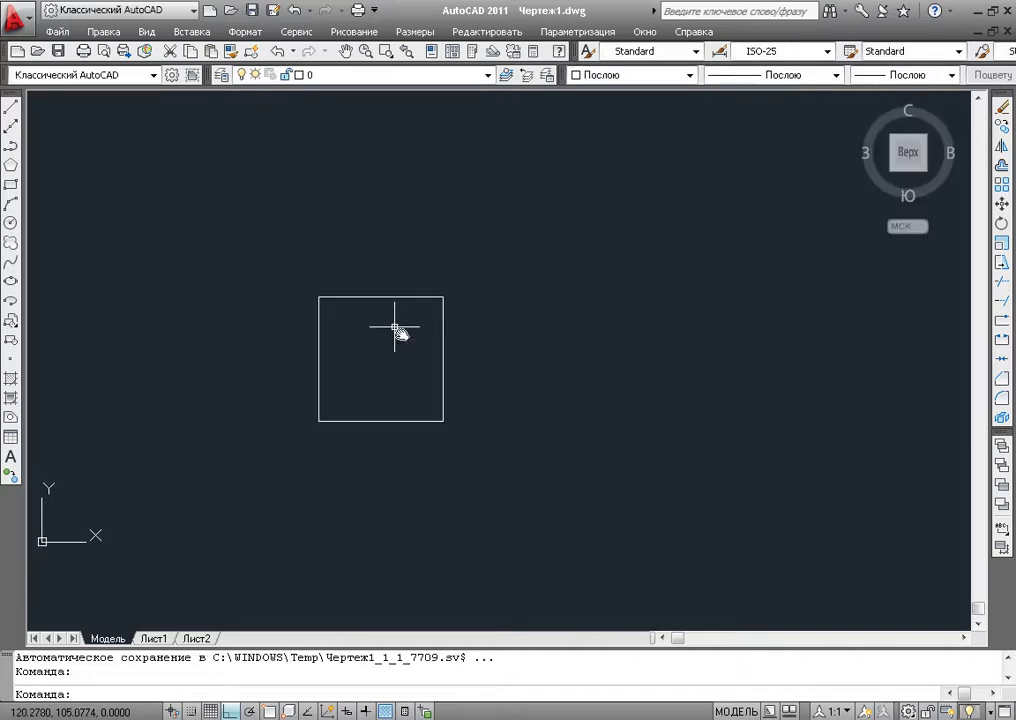
middle_click_drag(397, 329, 270, 417)
mouse_move(302, 356)
middle_mouse_down()
mouse_move(427, 362)
mouse_move(485, 351)
middle_mouse_up()
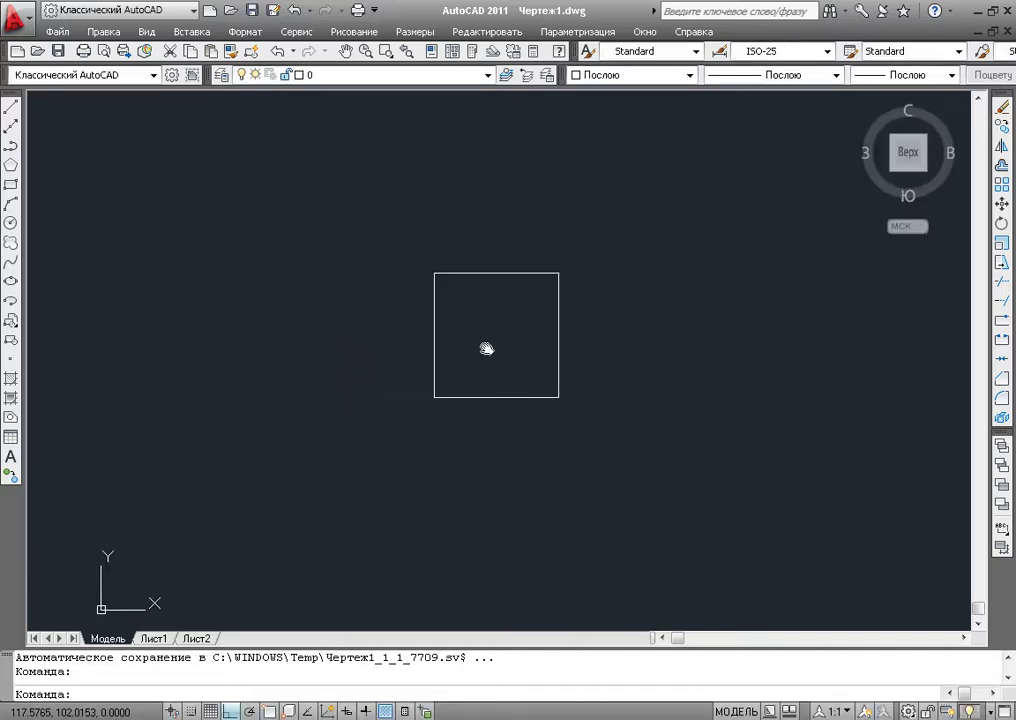
middle_click_drag(370, 284, 397, 345)
mouse_move(543, 397)
middle_mouse_down()
mouse_move(630, 363)
mouse_move(519, 360)
middle_mouse_up()
scroll(519, 360, "down", 4)
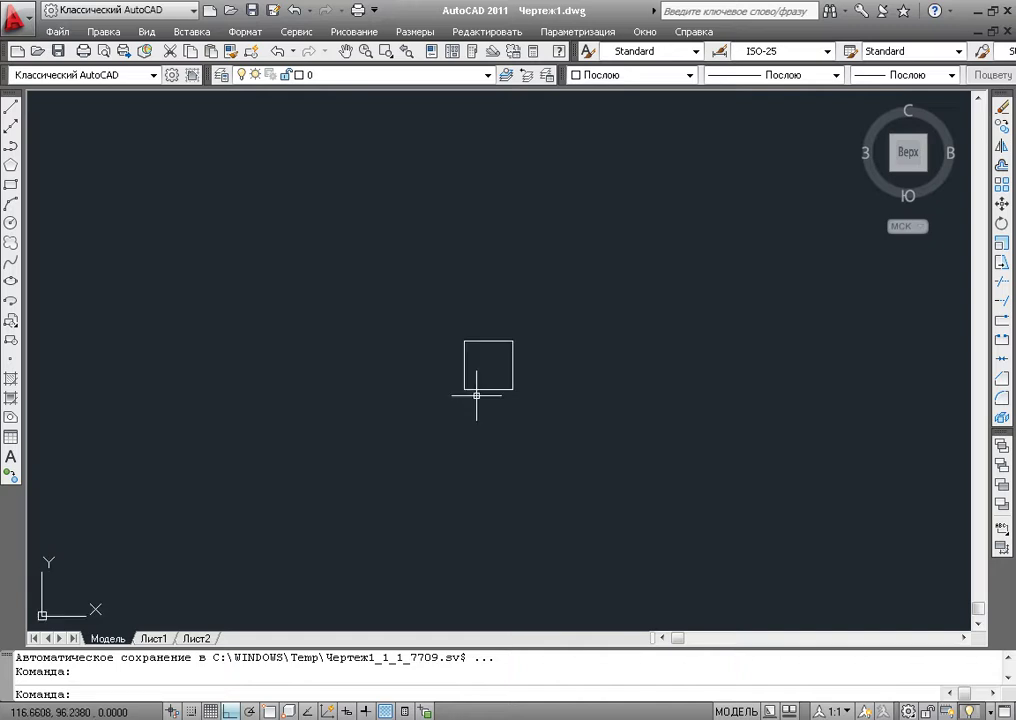
scroll(503, 388, "up", 5)
middle_click_drag(465, 331, 490, 348)
scroll(531, 367, "up", 2)
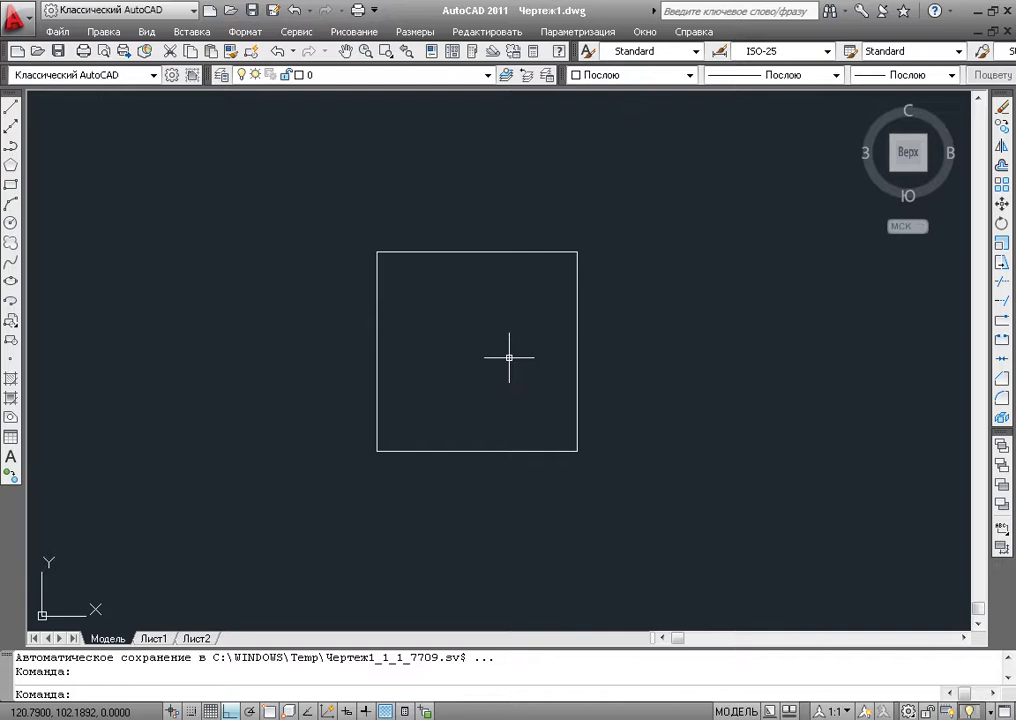
middle_click_drag(488, 295, 517, 222)
scroll(505, 232, "down", 2)
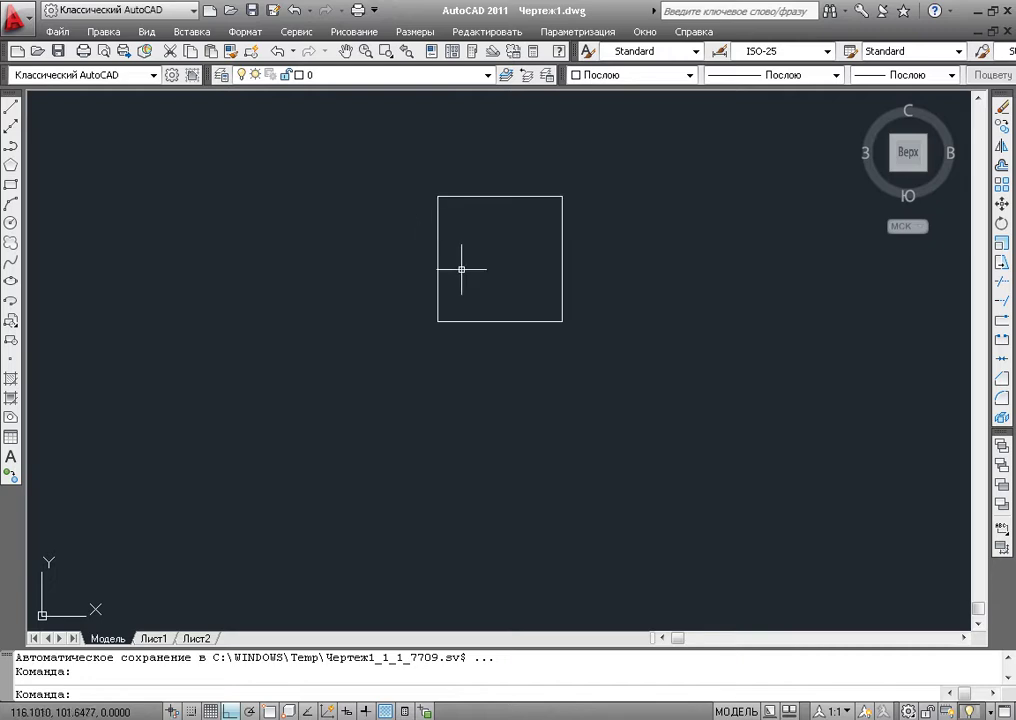
scroll(470, 300, "up", 2)
middle_click_drag(540, 307, 479, 303)
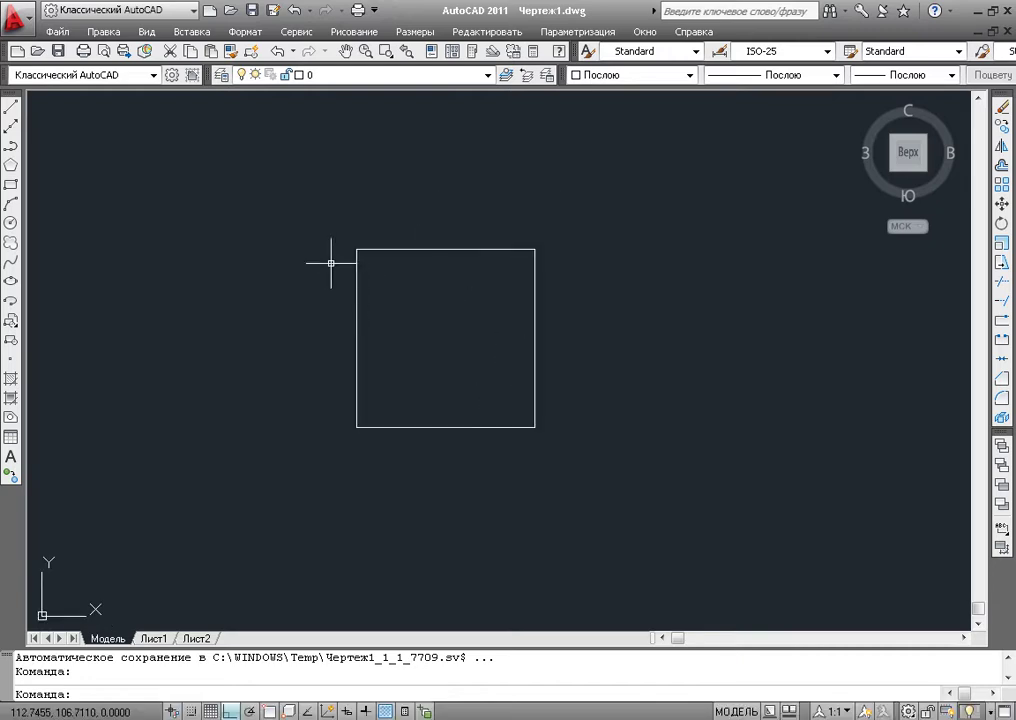